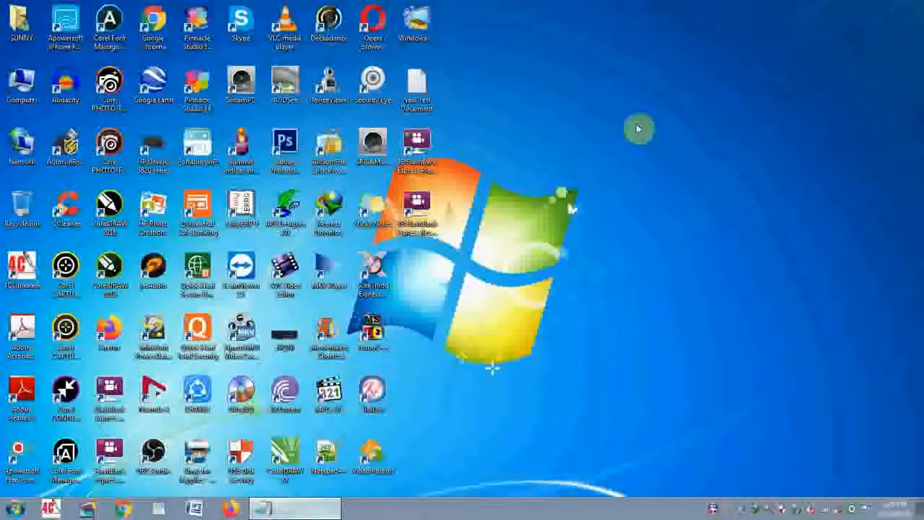
# - View the contents of Removable Disk (J:) from Computer, dismissing the USB scan notice, and close the window
pyautogui.doubleClick(20, 88)
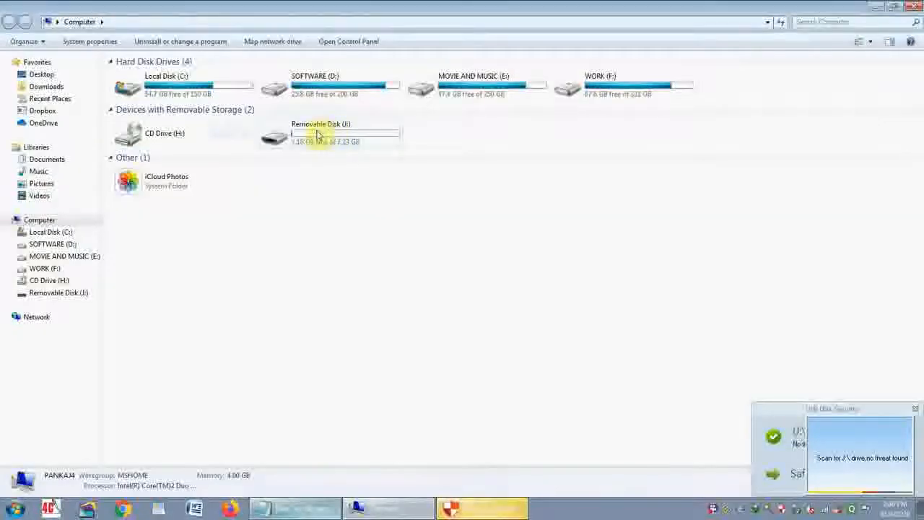
pyautogui.click(915, 411)
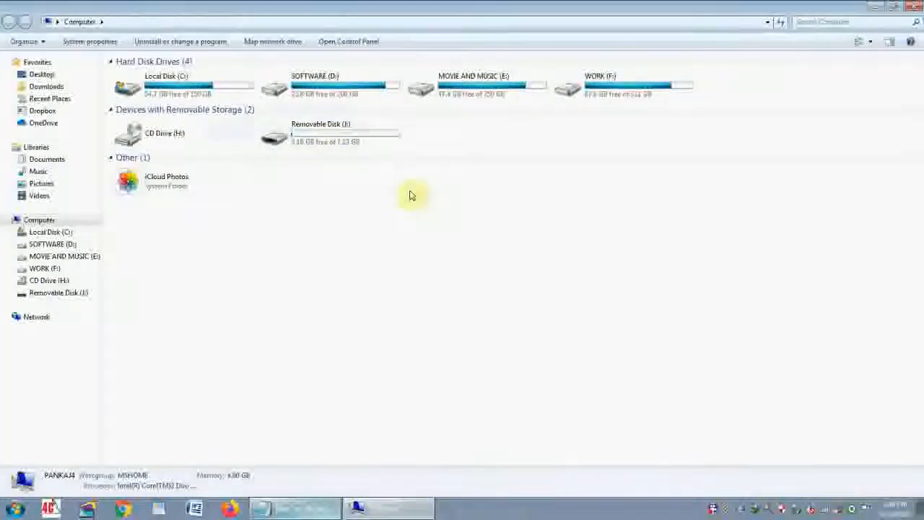
pyautogui.doubleClick(330, 144)
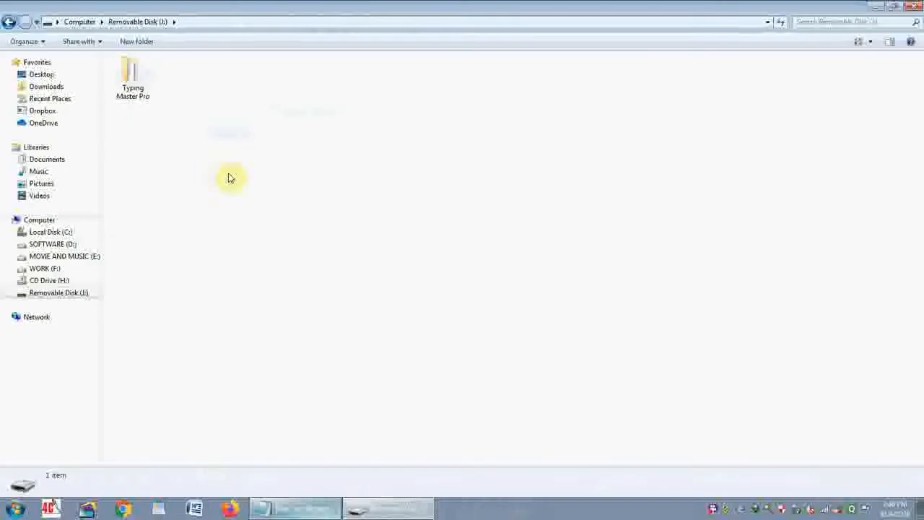
pyautogui.click(912, 7)
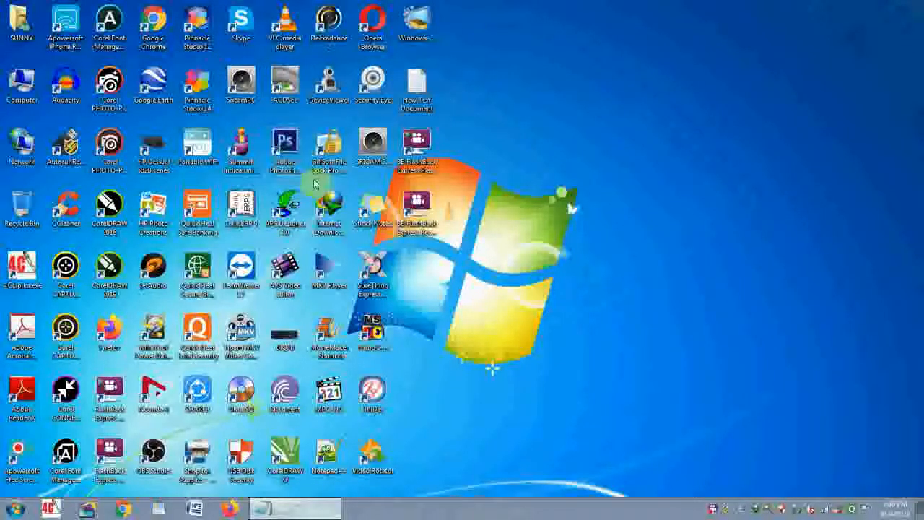
# - Copy the Excel workbook in the third row of the user folder's My Documents and close the window
pyautogui.doubleClick(26, 40)
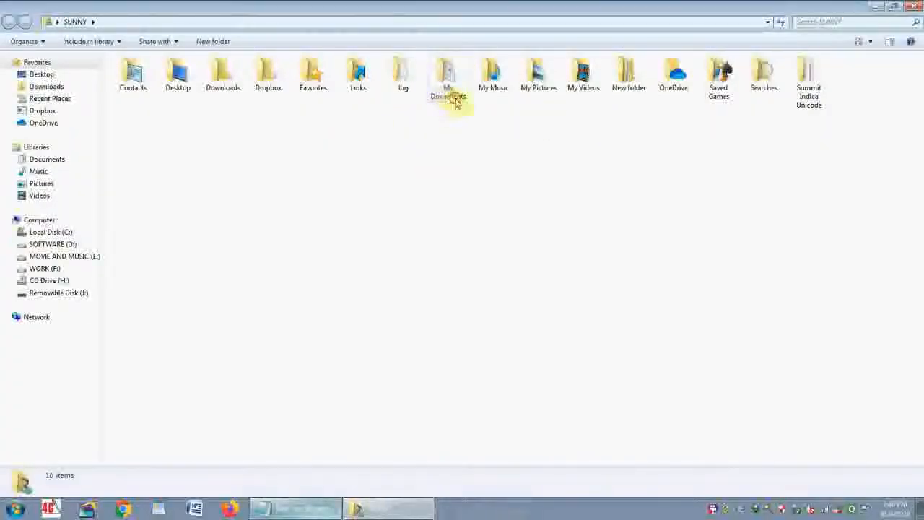
pyautogui.doubleClick(444, 102)
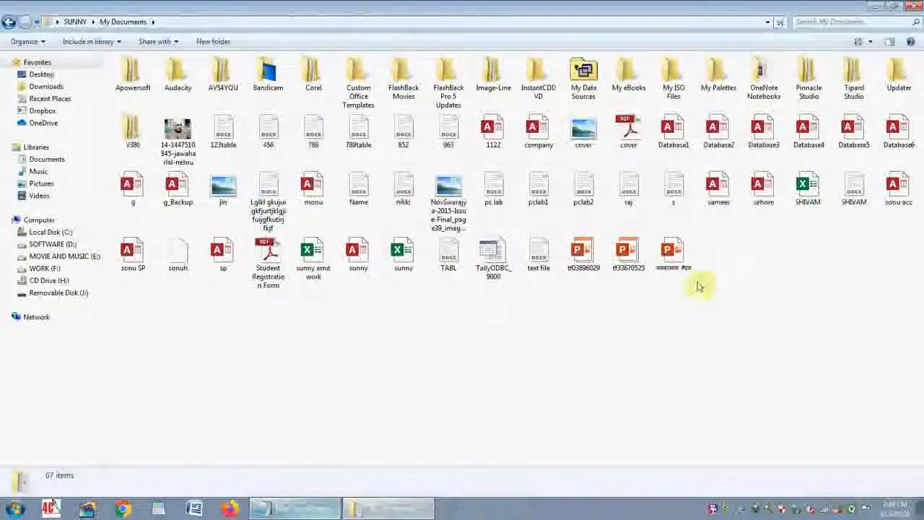
pyautogui.rightClick(799, 206)
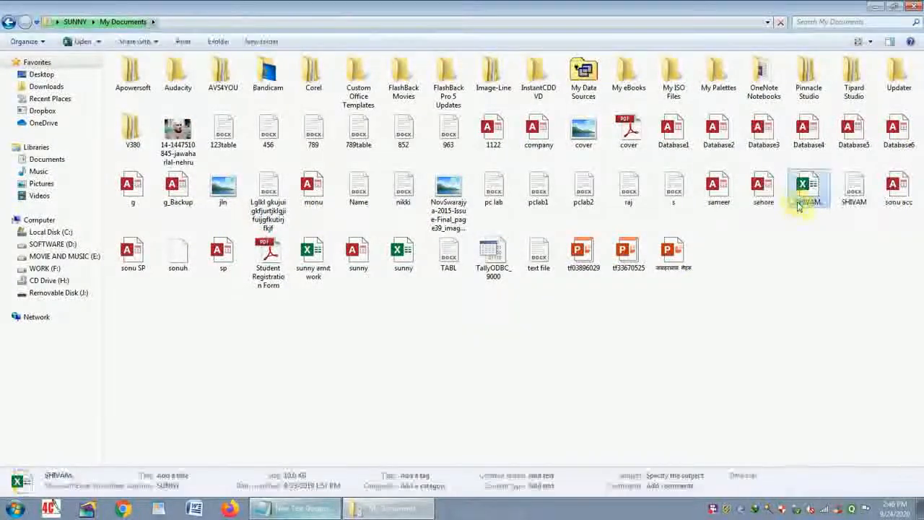
pyautogui.click(788, 430)
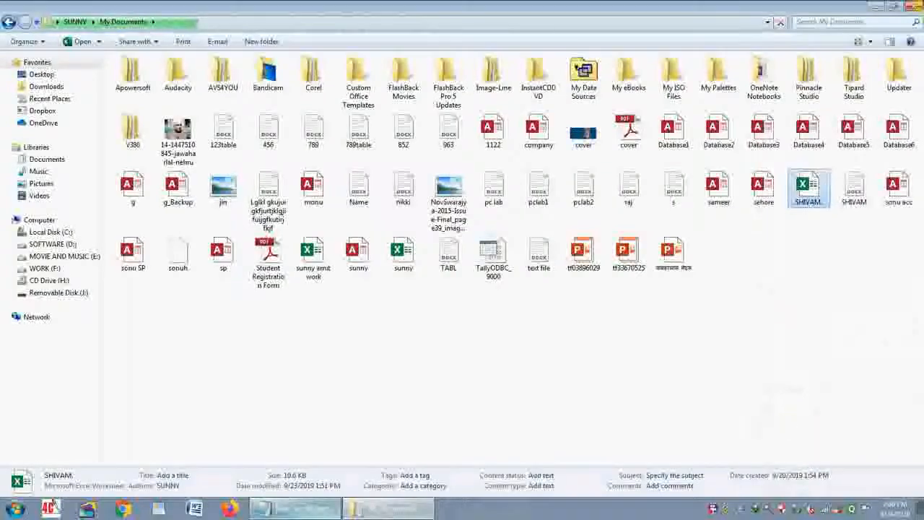
pyautogui.click(914, 6)
# - Try to paste the copied Excel workbook onto Removable Disk (J:)
pyautogui.doubleClick(21, 83)
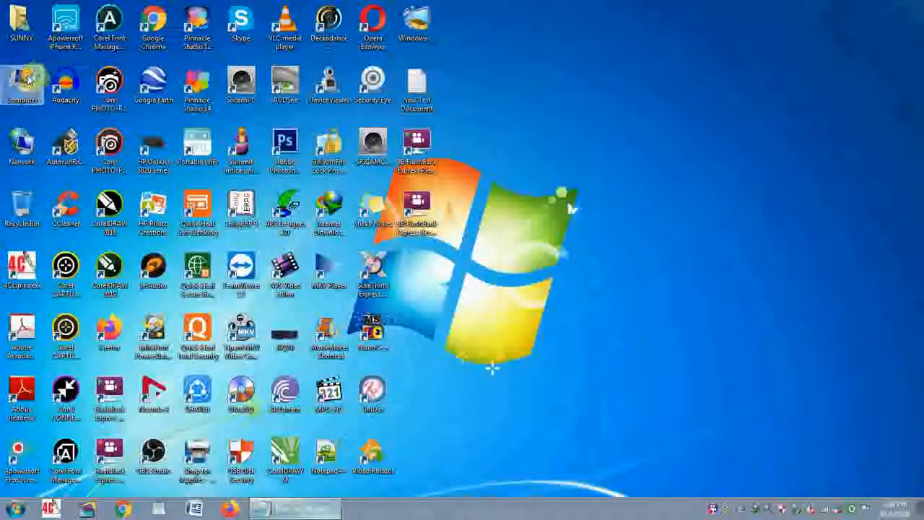
pyautogui.click(290, 140)
pyautogui.doubleClick(291, 141)
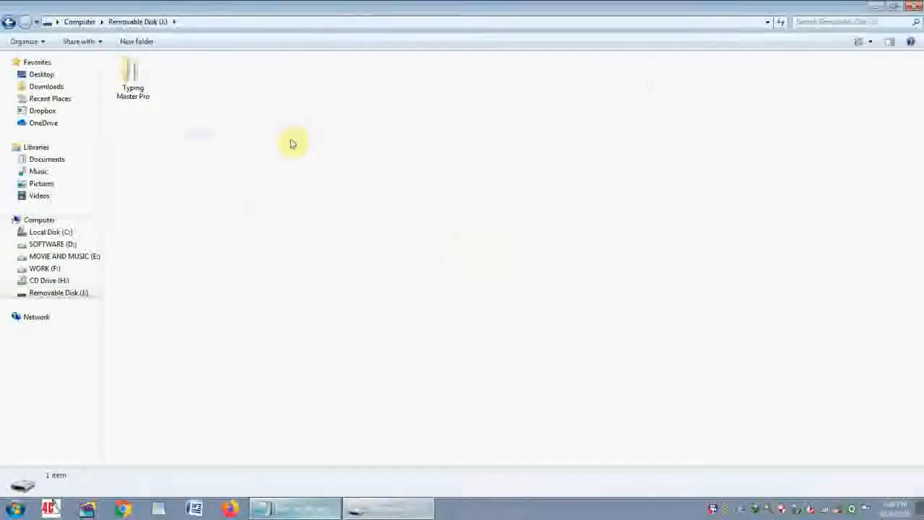
pyautogui.rightClick(291, 140)
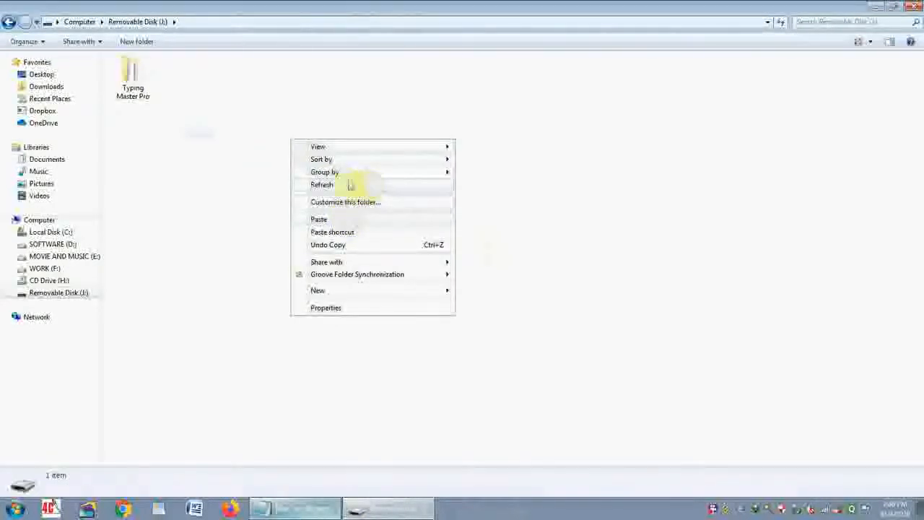
pyautogui.click(343, 220)
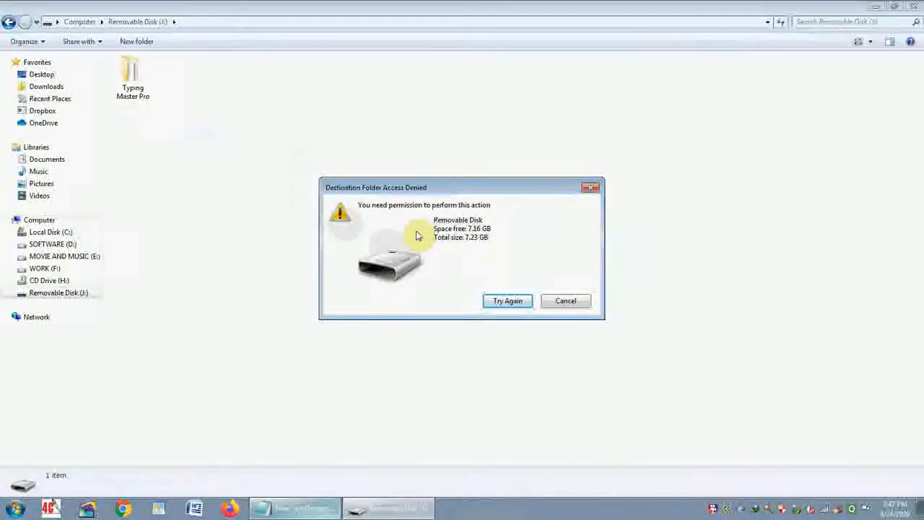
pyautogui.click(568, 302)
# - Copy the Typing Master Pro folder from Removable Disk (J:) to the desktop and close the drive window
pyautogui.rightClick(139, 80)
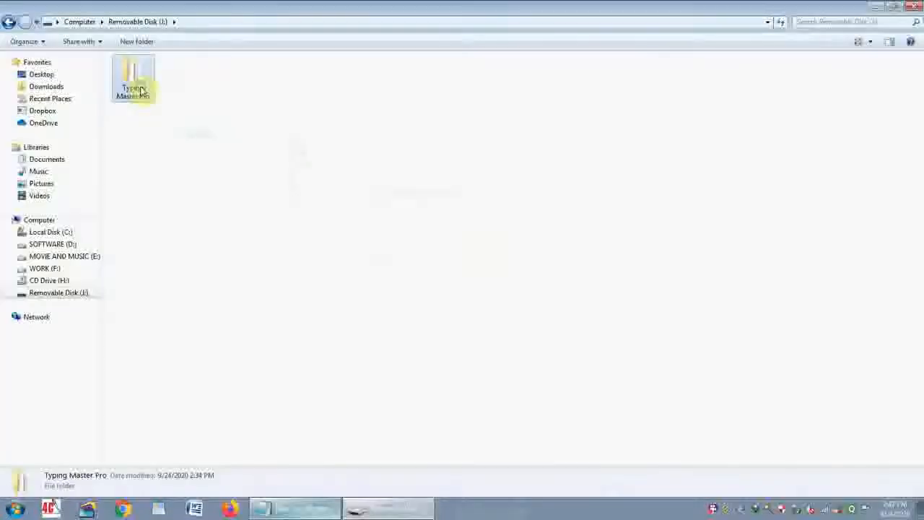
pyautogui.click(184, 414)
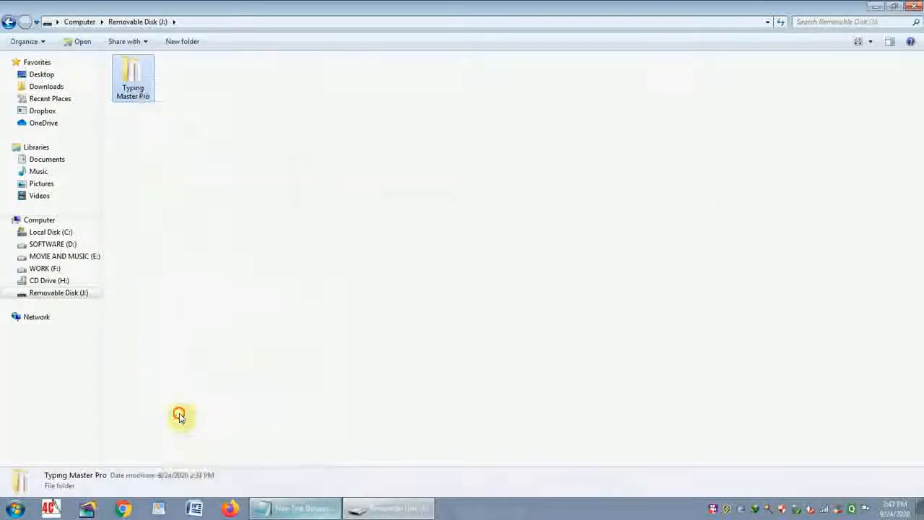
pyautogui.click(875, 6)
pyautogui.rightClick(544, 98)
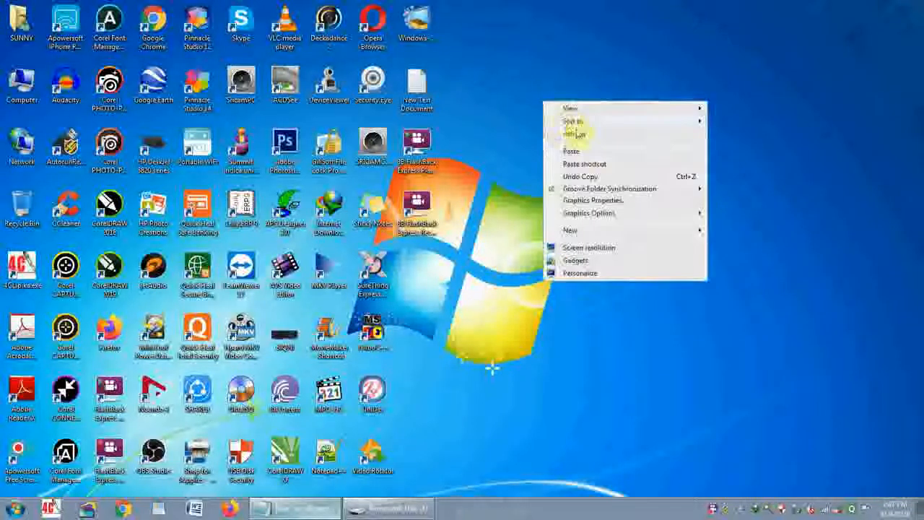
pyautogui.click(578, 148)
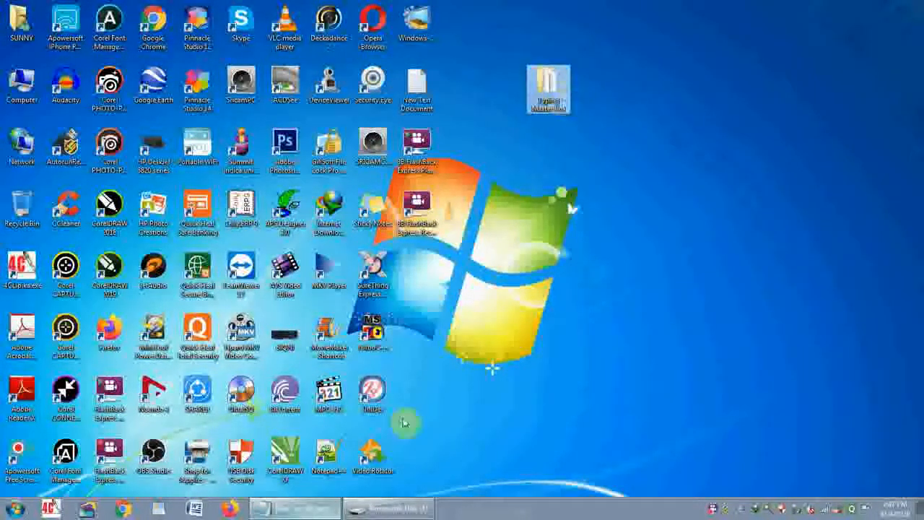
pyautogui.click(383, 509)
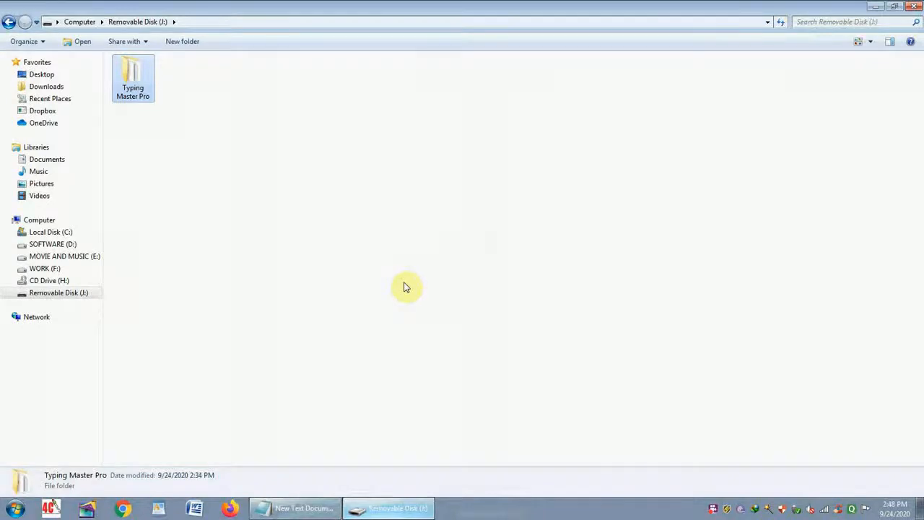
pyautogui.click(914, 6)
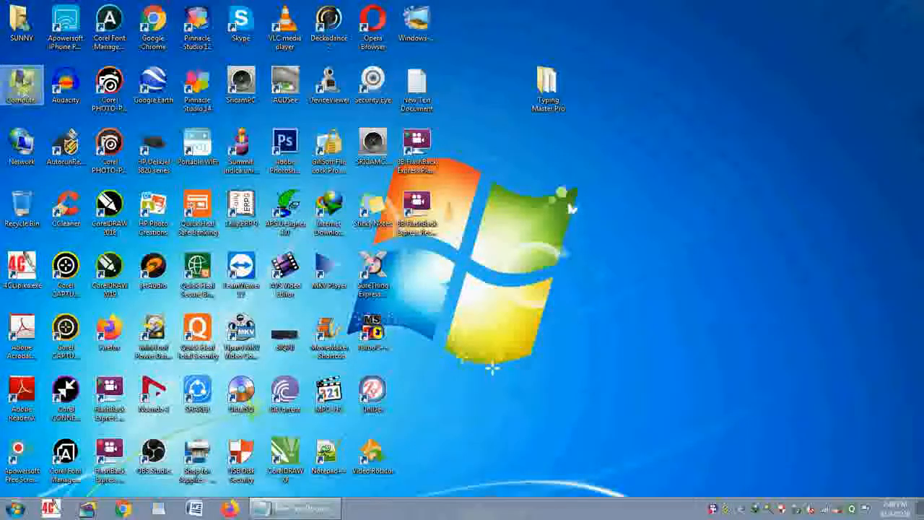
# - Open Computer Management for this computer, maximize it and list the user accounts under Local Users and Groups
pyautogui.rightClick(21, 82)
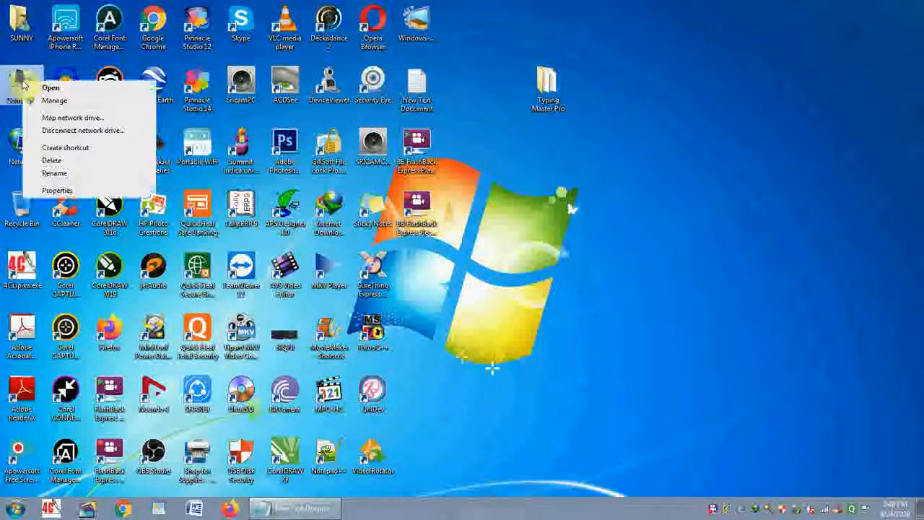
pyautogui.click(58, 105)
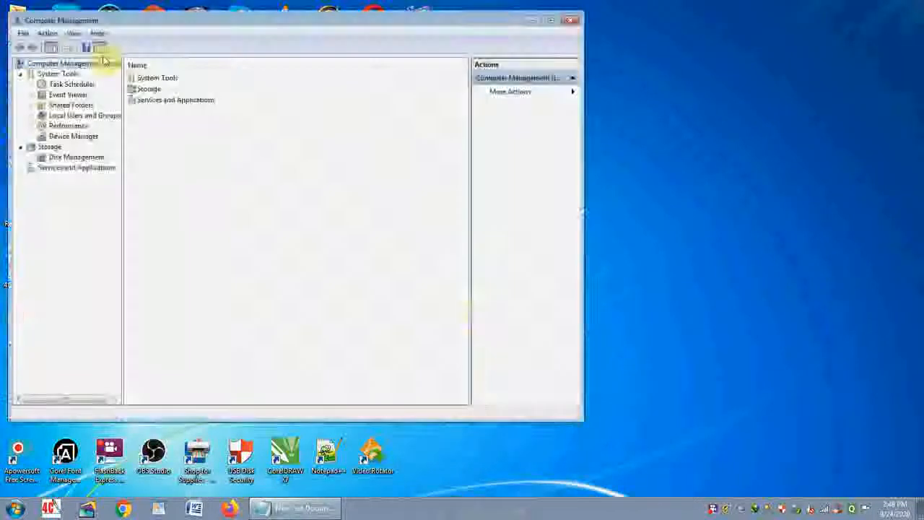
pyautogui.doubleClick(136, 23)
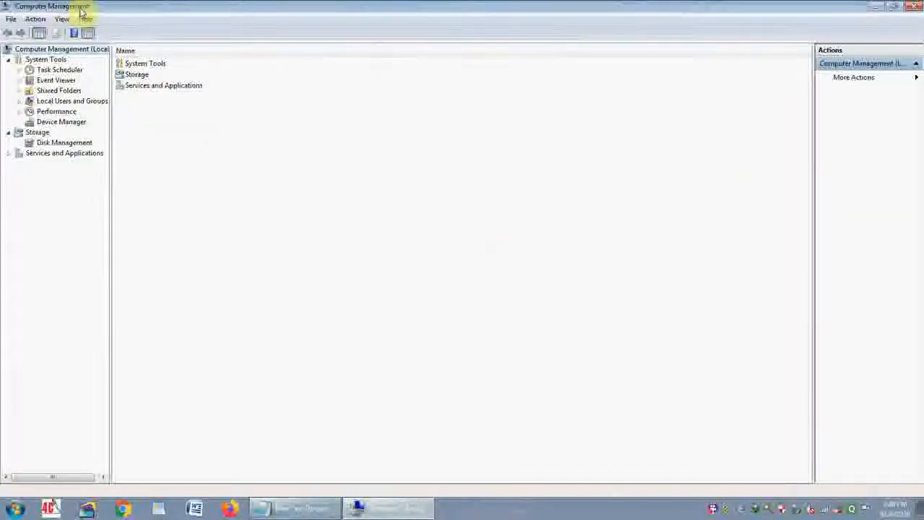
pyautogui.click(96, 104)
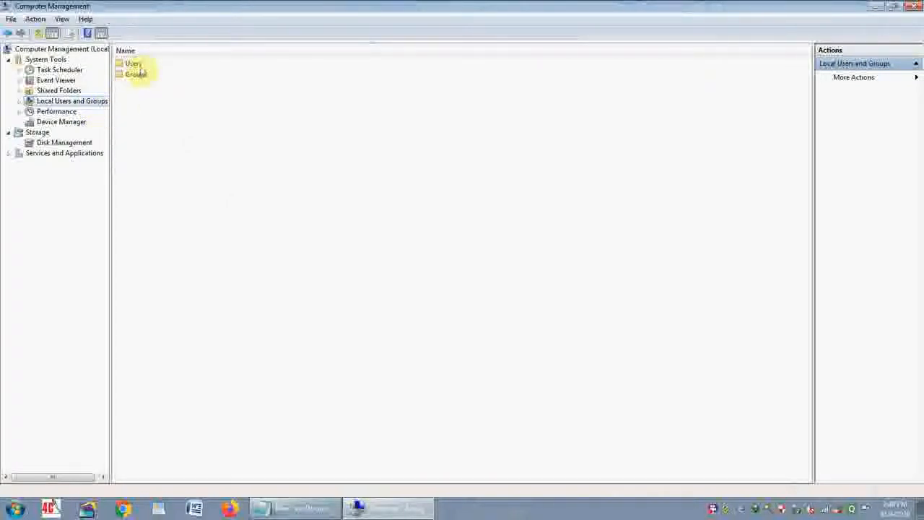
pyautogui.doubleClick(139, 67)
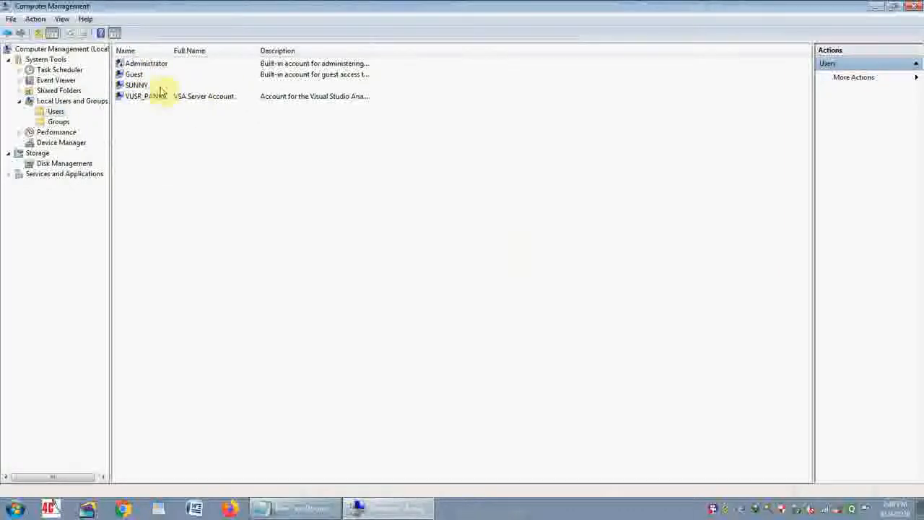
# - Check the signed-in account name in the Start menu and return to the user list in Computer Management
pyautogui.click(875, 8)
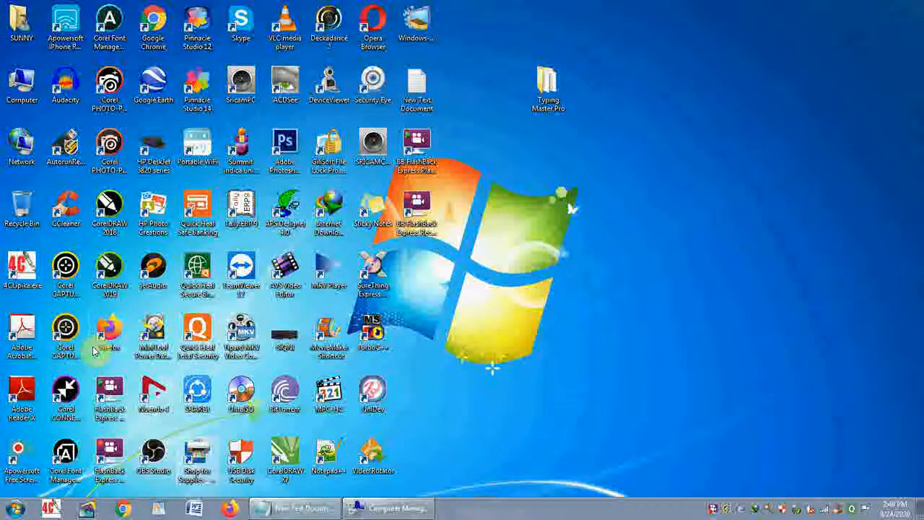
pyautogui.press('super')
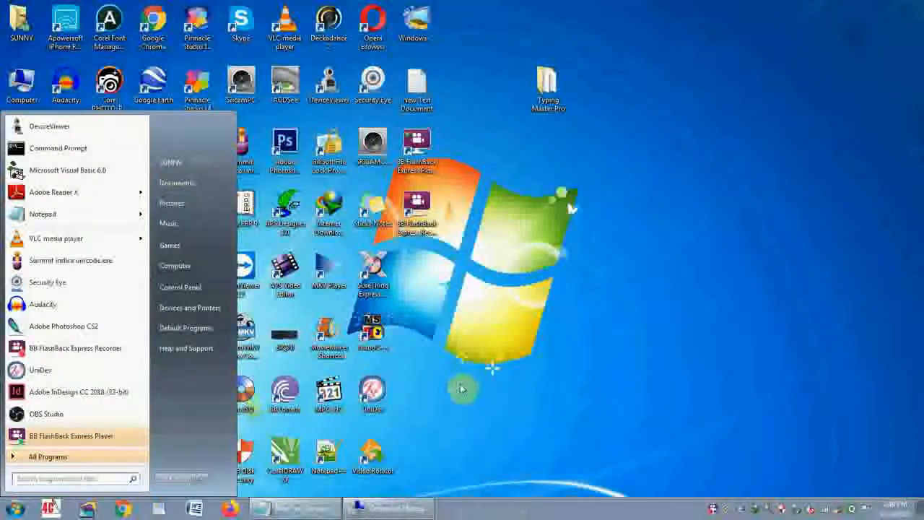
pyautogui.click(378, 510)
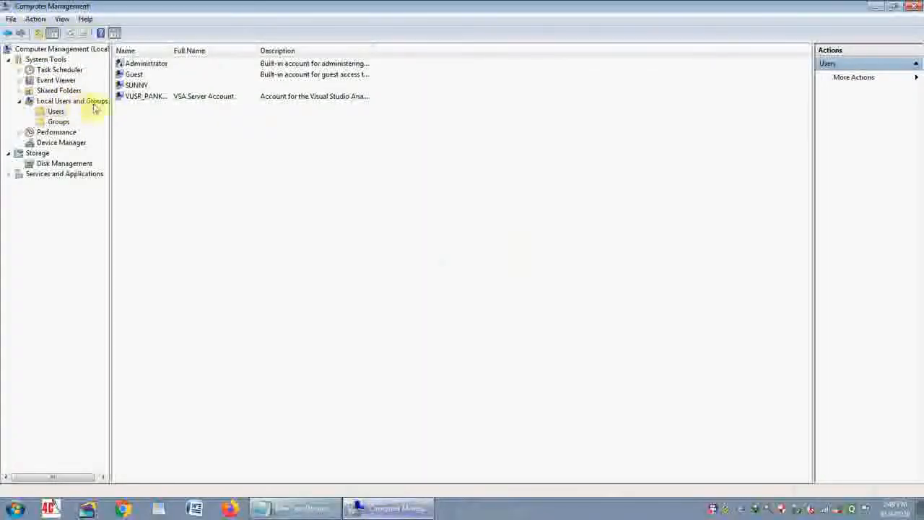
# - Open the signed-in account's group memberships in its properties and select the Administrators group
pyautogui.click(135, 86)
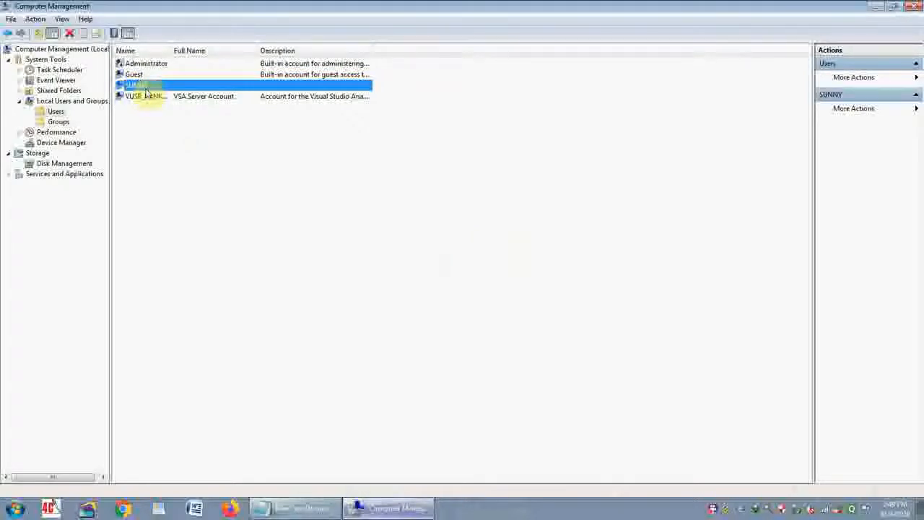
pyautogui.rightClick(144, 87)
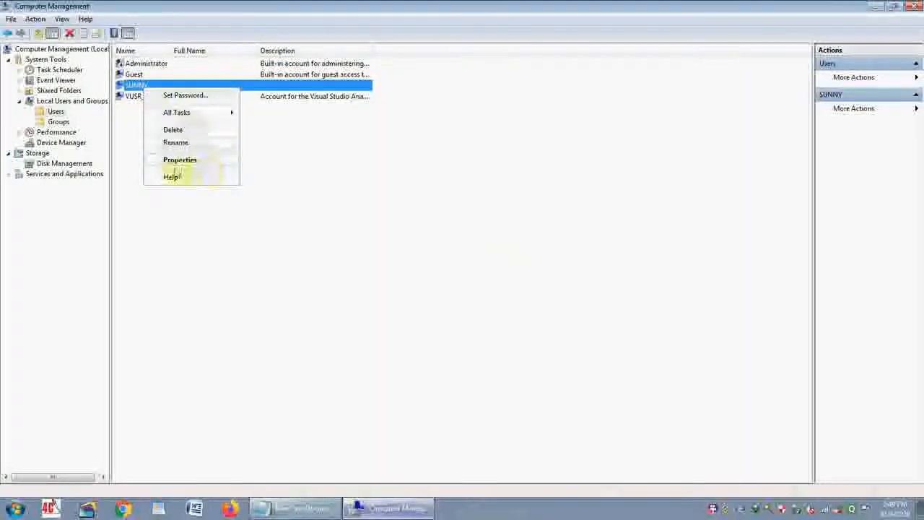
pyautogui.click(181, 161)
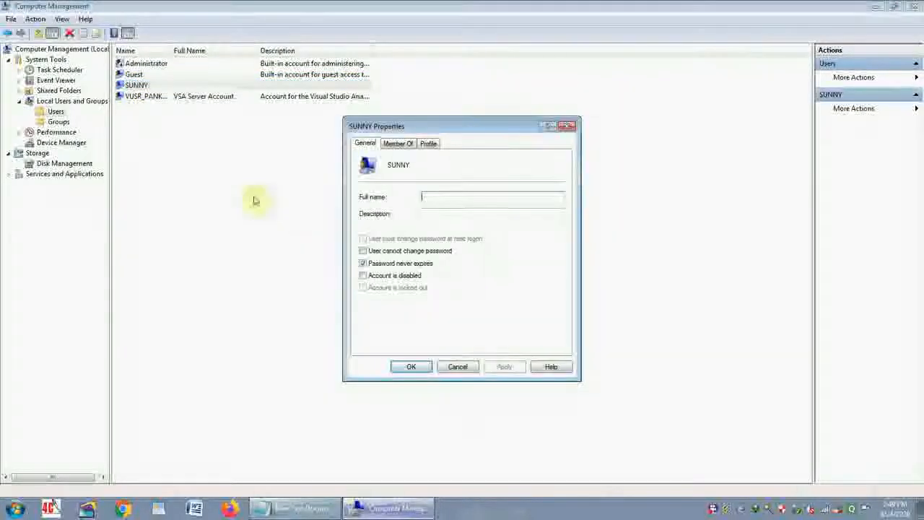
pyautogui.click(399, 143)
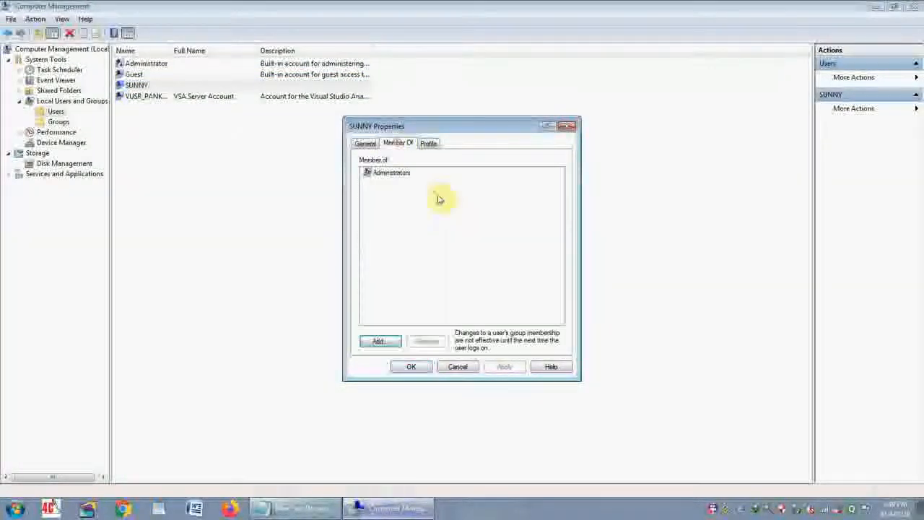
pyautogui.click(383, 175)
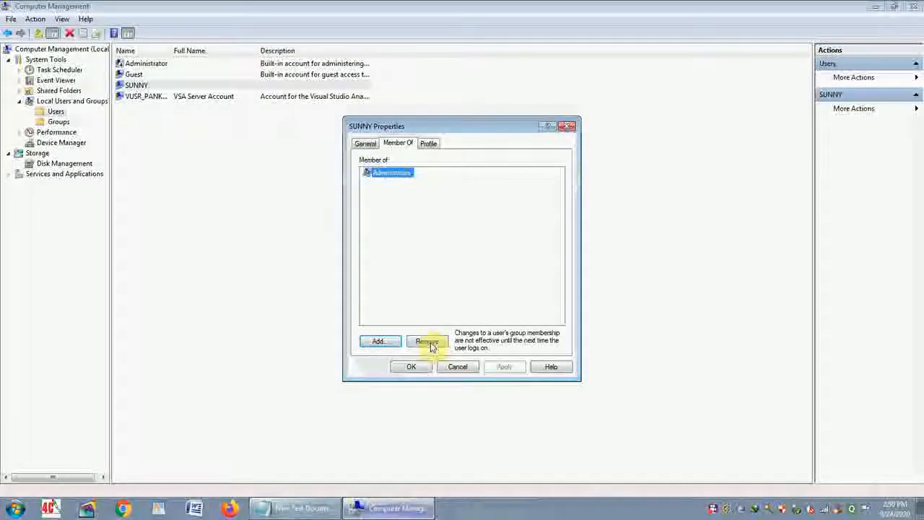
# - Find the Administrators group among the computer's groups, try to add it to the account's memberships, and accept the account properties
pyautogui.click(379, 341)
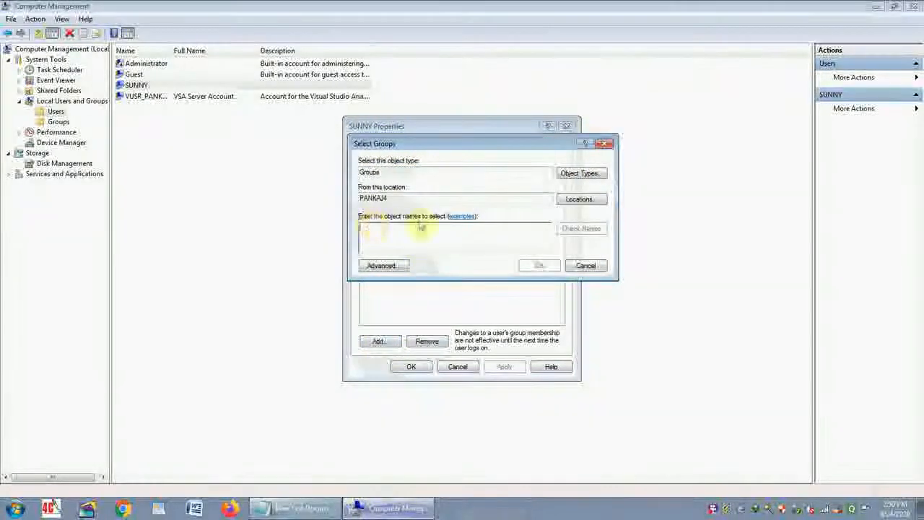
pyautogui.click(390, 270)
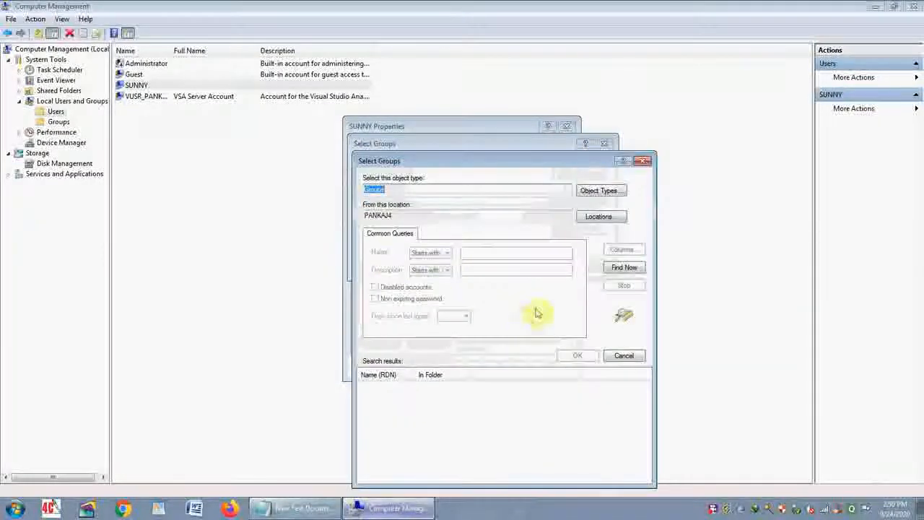
pyautogui.click(617, 273)
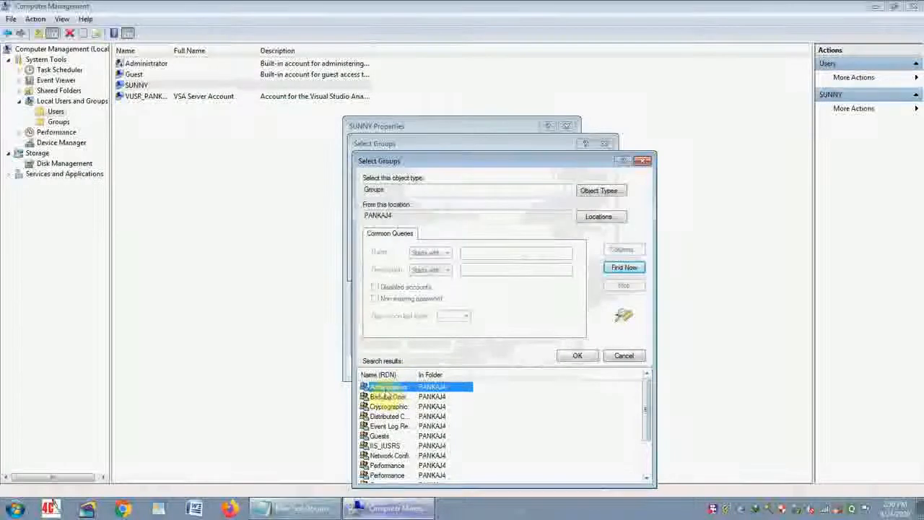
pyautogui.click(575, 356)
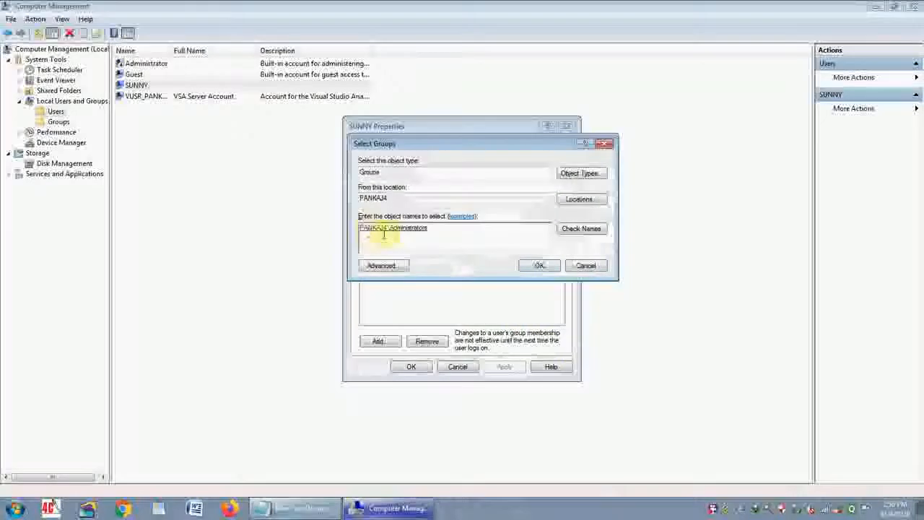
pyautogui.click(536, 269)
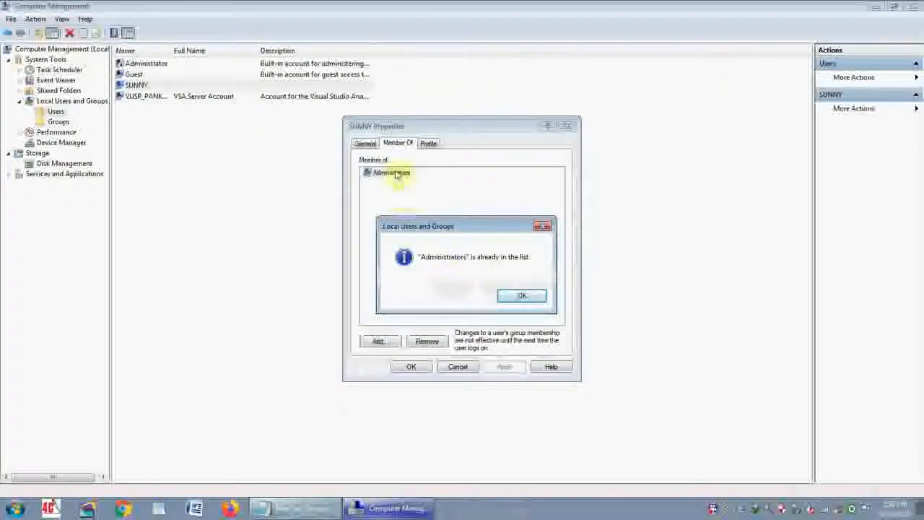
pyautogui.click(509, 297)
pyautogui.click(413, 368)
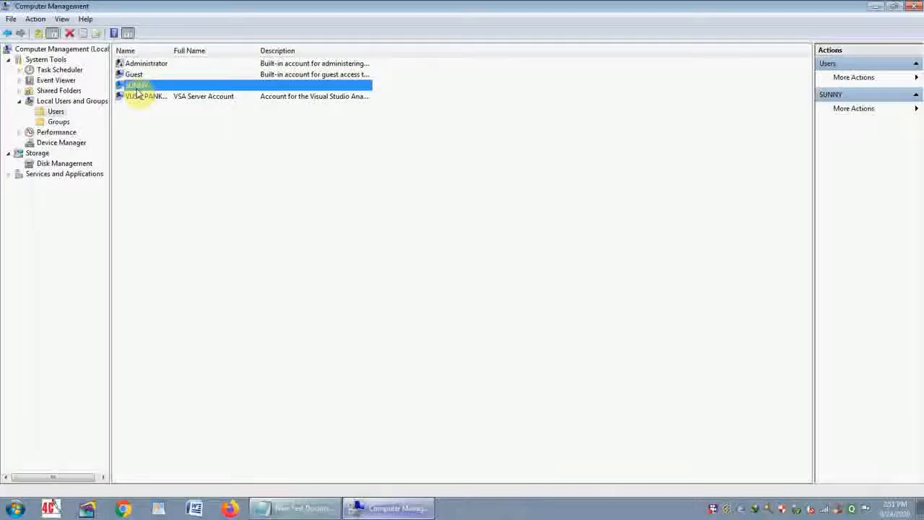
# - Check the signed-in account name in the Start menu and close Computer Management
pyautogui.click(15, 508)
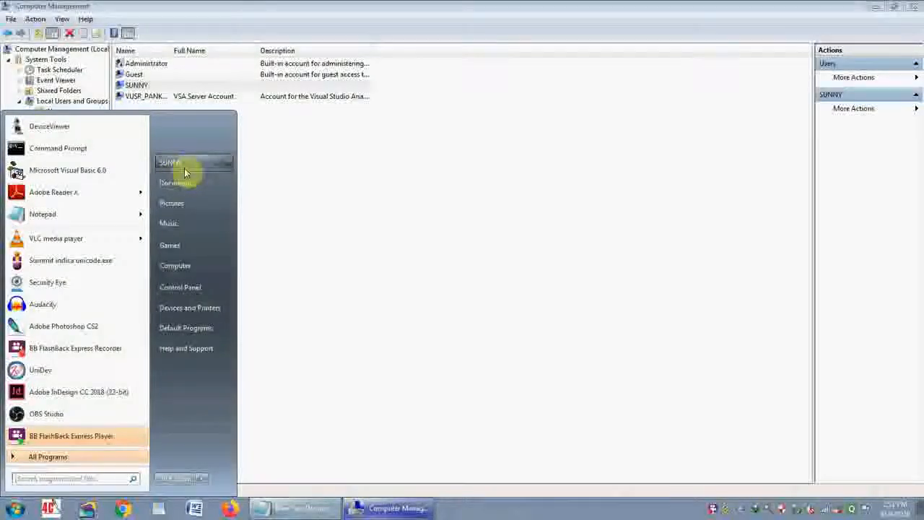
pyautogui.click(239, 7)
pyautogui.click(914, 6)
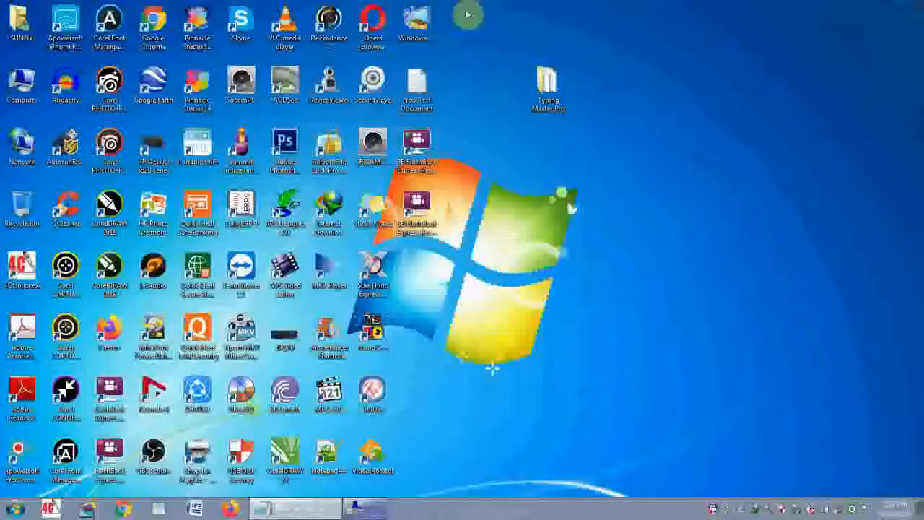
pyautogui.rightClick(20, 81)
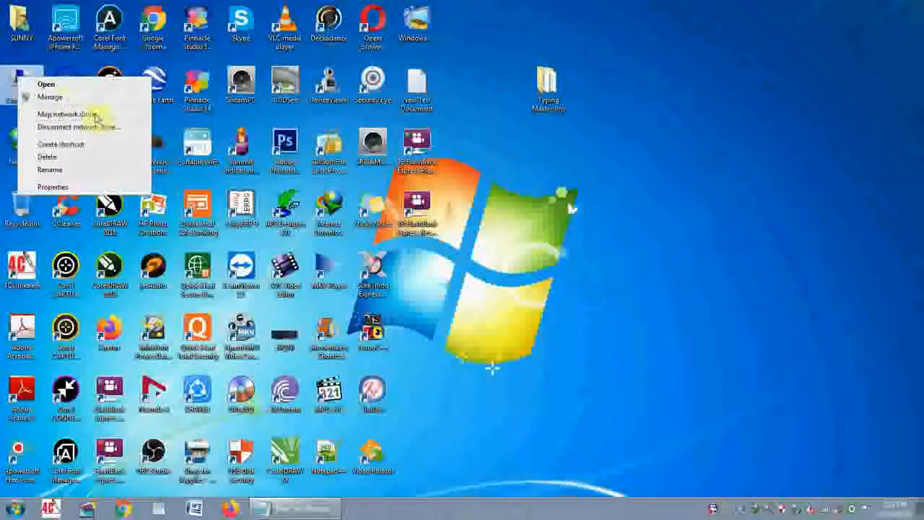
pyautogui.click(55, 98)
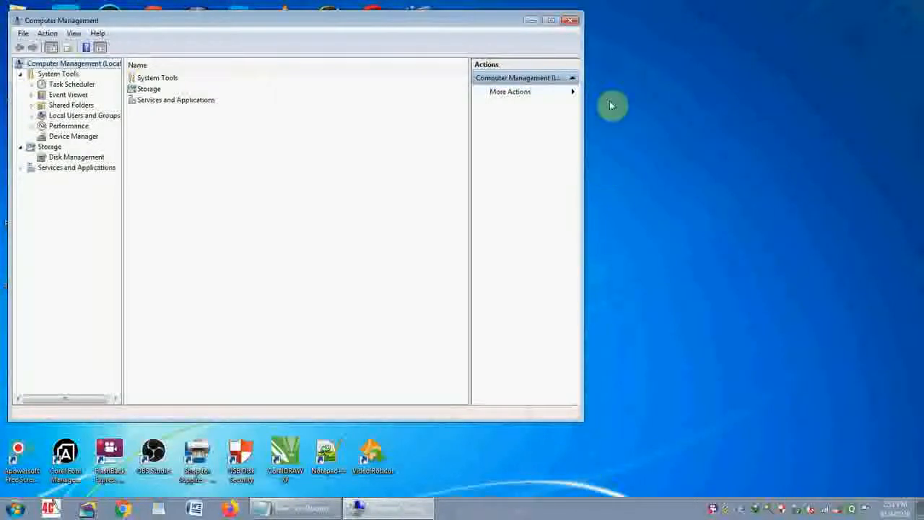
pyautogui.click(571, 21)
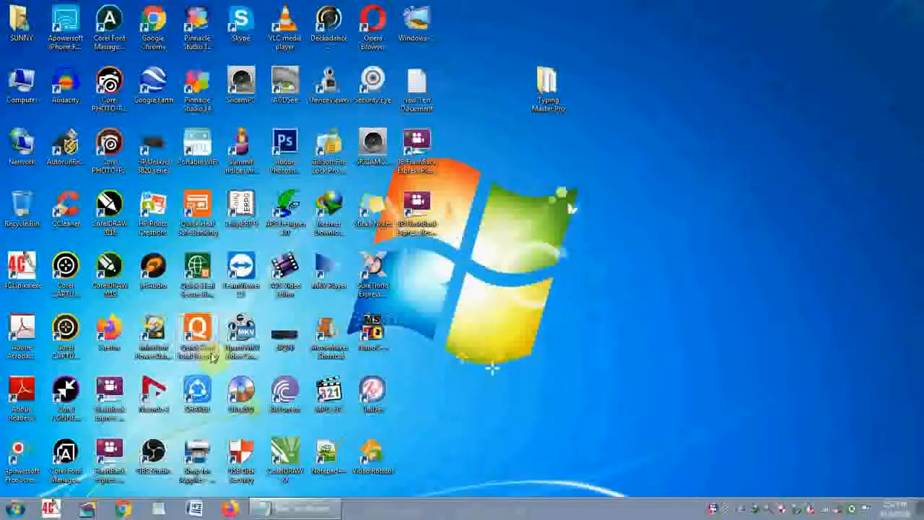
# - Try to paste the copied file into Removable Disk (J:), then cancel the operation and close the drive window
pyautogui.doubleClick(26, 94)
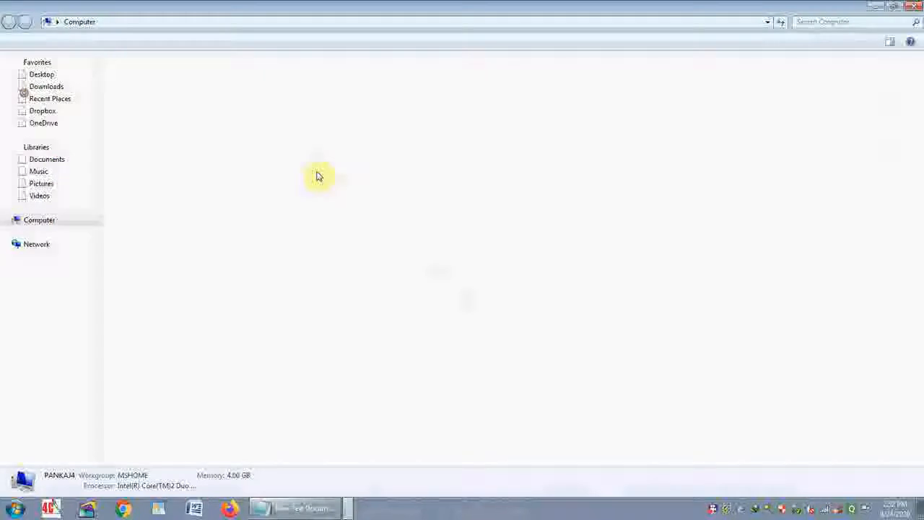
pyautogui.doubleClick(330, 138)
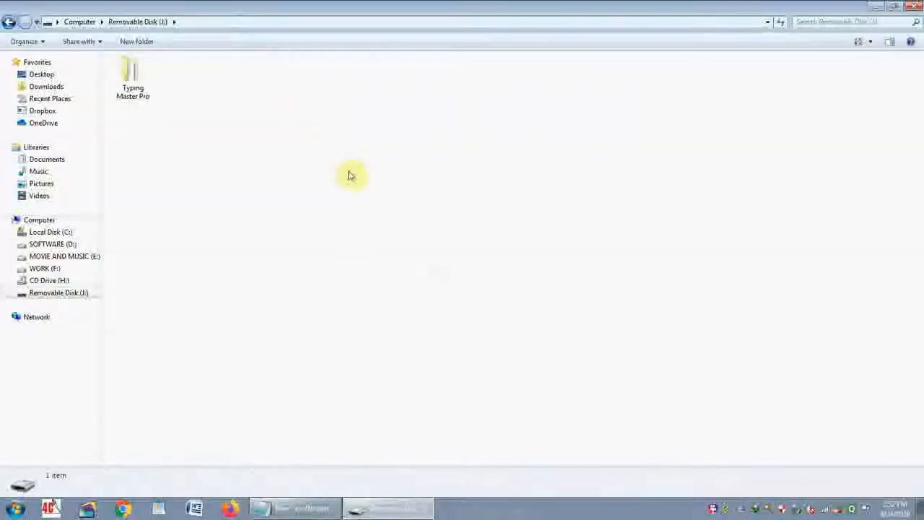
pyautogui.rightClick(288, 176)
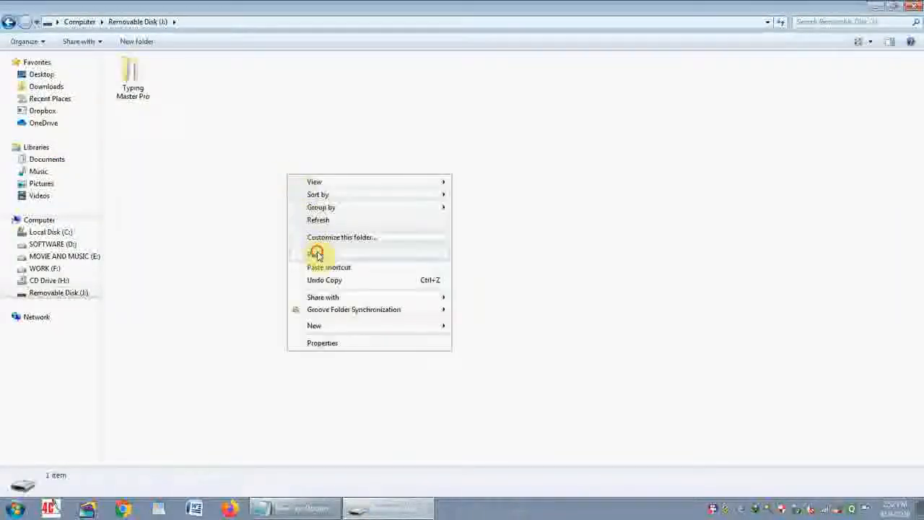
pyautogui.click(315, 254)
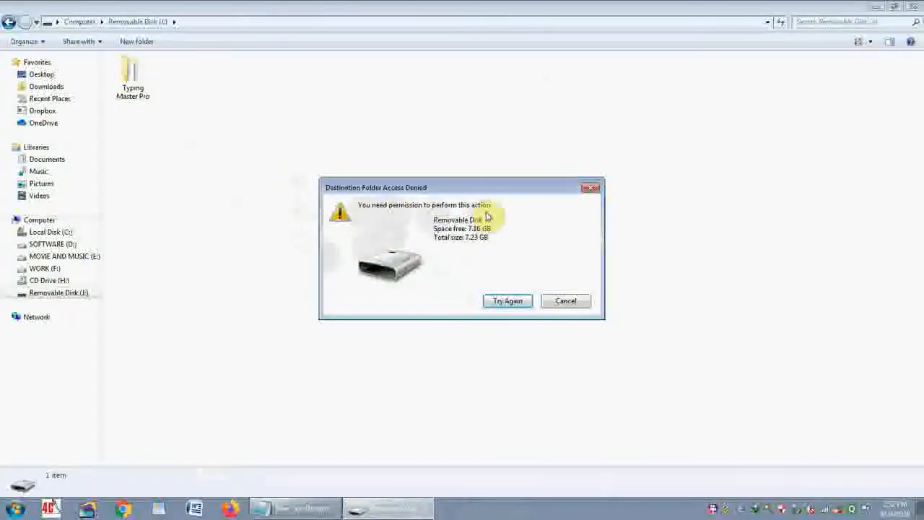
pyautogui.click(573, 301)
pyautogui.click(912, 7)
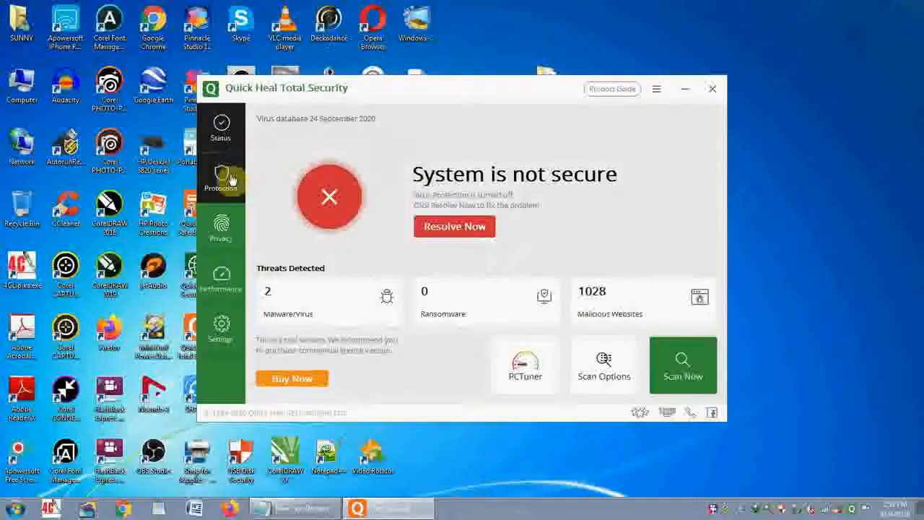
# - Switch to Quick Heal Total Security and examine its External Drive Protection settings
pyautogui.click(231, 237)
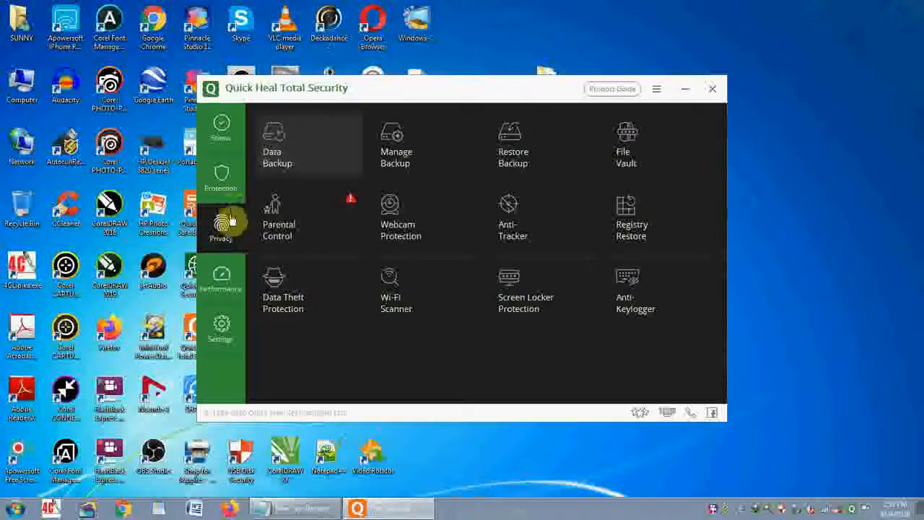
pyautogui.click(224, 179)
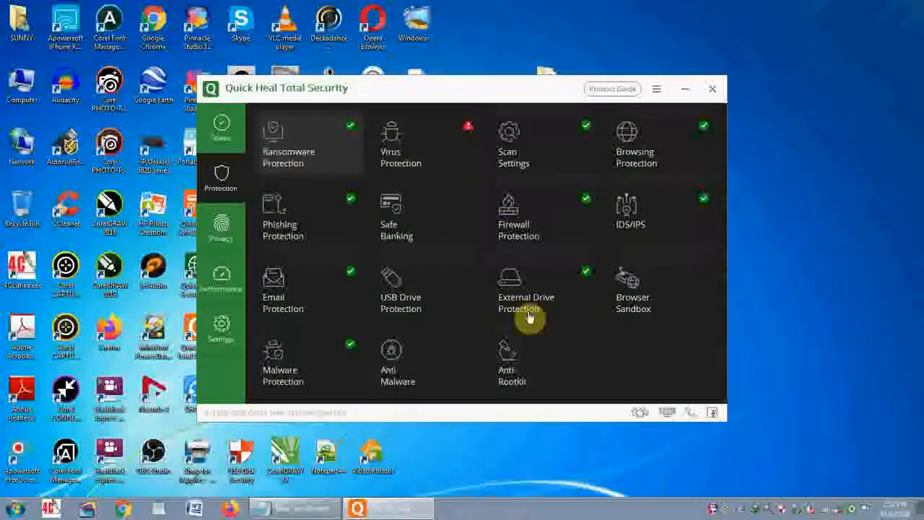
pyautogui.click(545, 290)
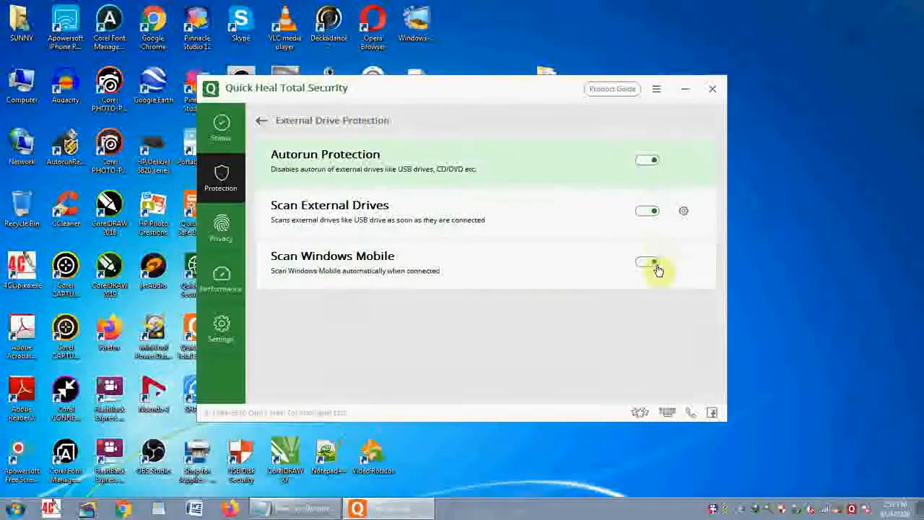
# - Turn off Data Theft Protection in the antivirus privacy settings, close the antivirus window and refresh the desktop
pyautogui.click(234, 239)
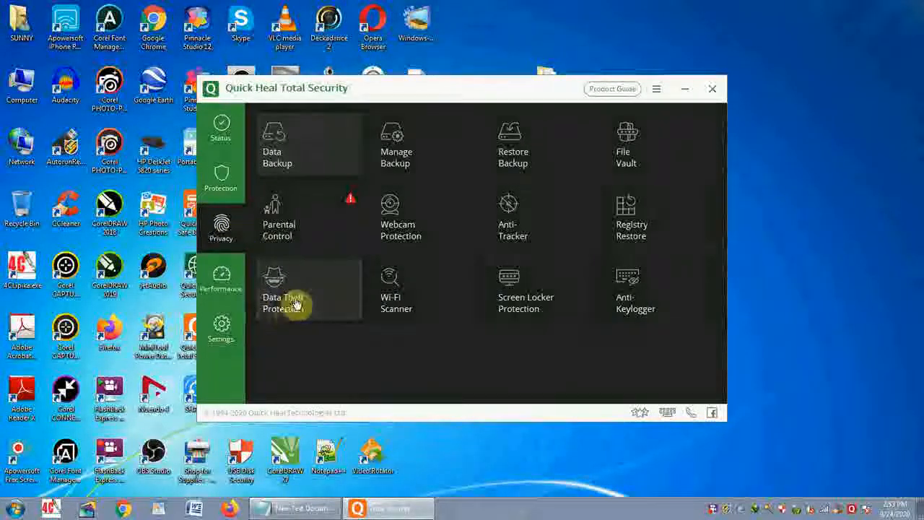
pyautogui.click(318, 302)
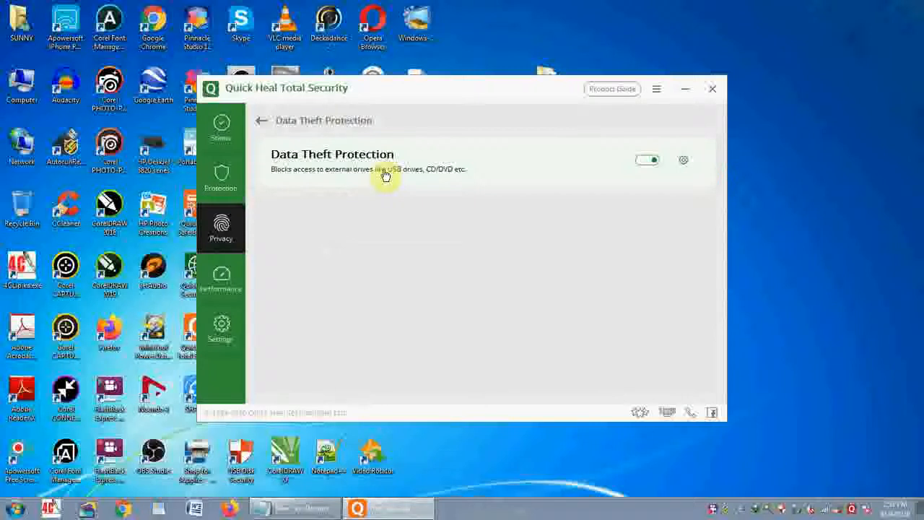
pyautogui.click(642, 162)
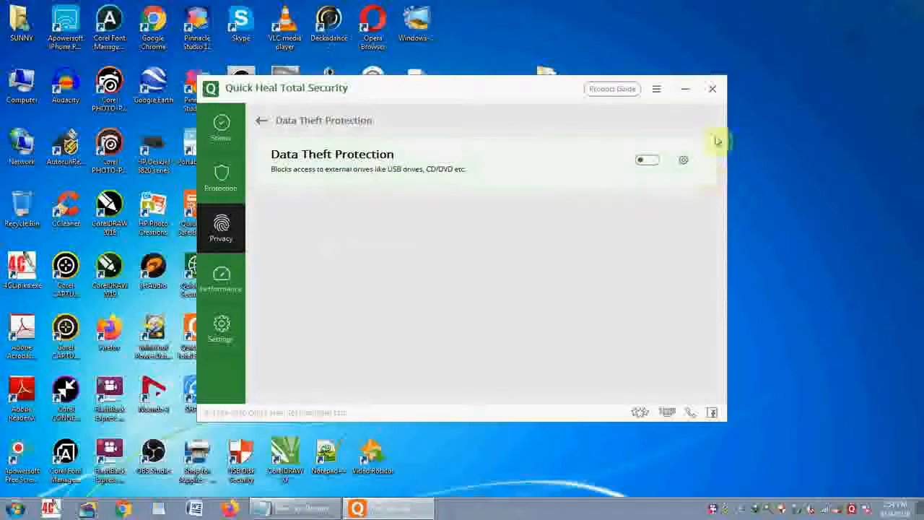
pyautogui.click(712, 88)
pyautogui.rightClick(638, 119)
pyautogui.click(653, 155)
pyautogui.rightClick(653, 154)
pyautogui.click(668, 179)
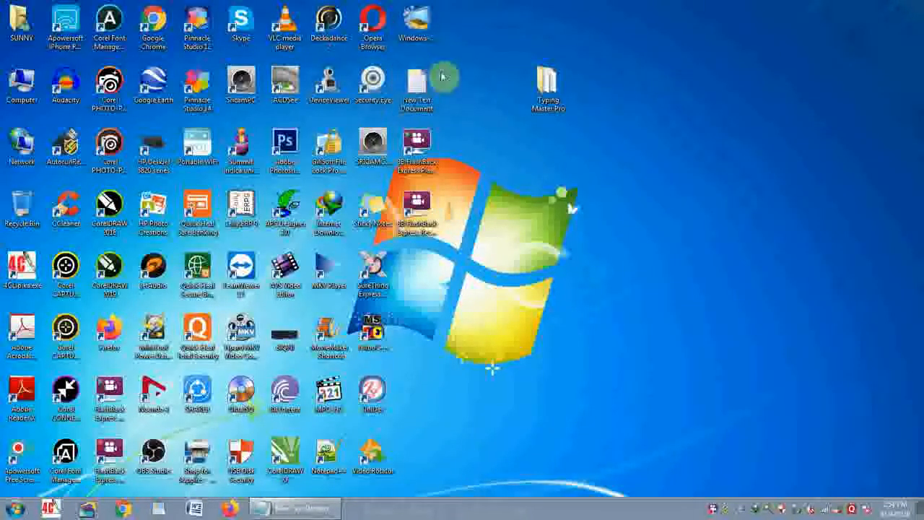
# - Copy New Text Document from the desktop to Removable Disk (J:) and close the drive window
pyautogui.rightClick(418, 97)
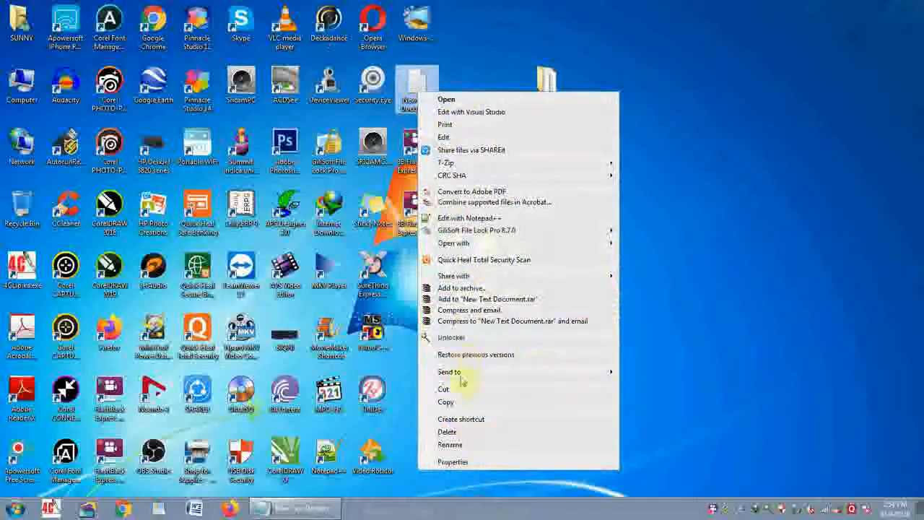
pyautogui.click(461, 402)
pyautogui.doubleClick(23, 90)
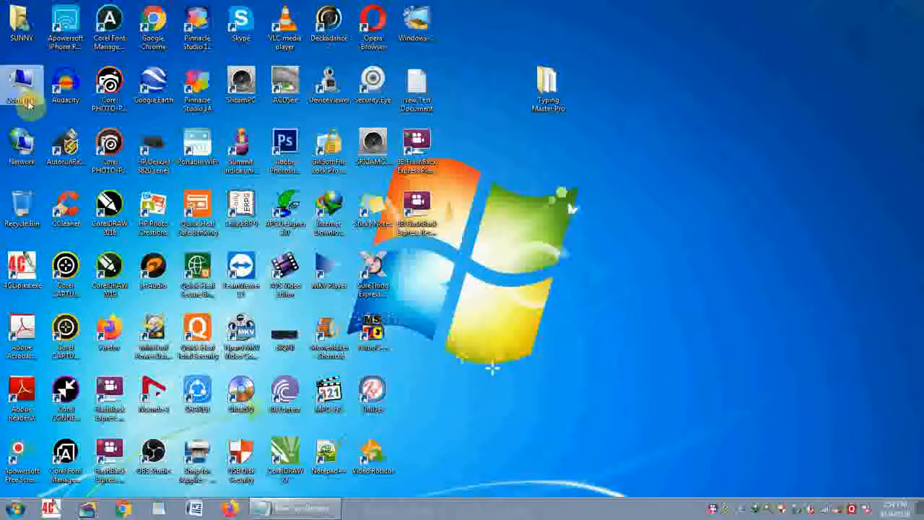
pyautogui.click(303, 145)
pyautogui.doubleClick(303, 144)
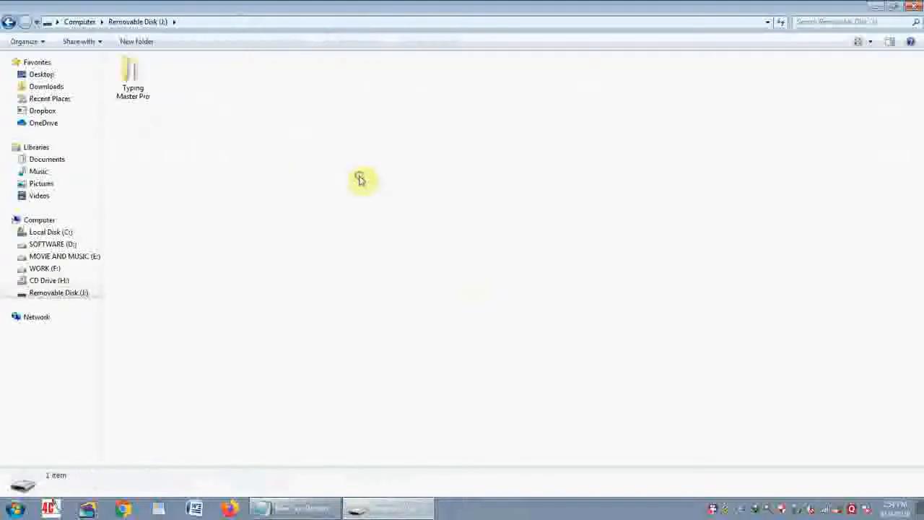
pyautogui.rightClick(359, 180)
pyautogui.click(390, 256)
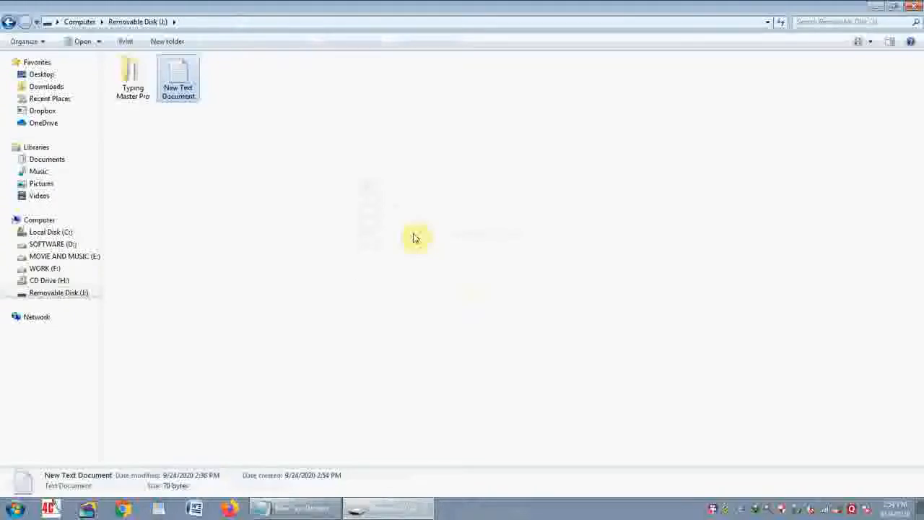
pyautogui.click(877, 6)
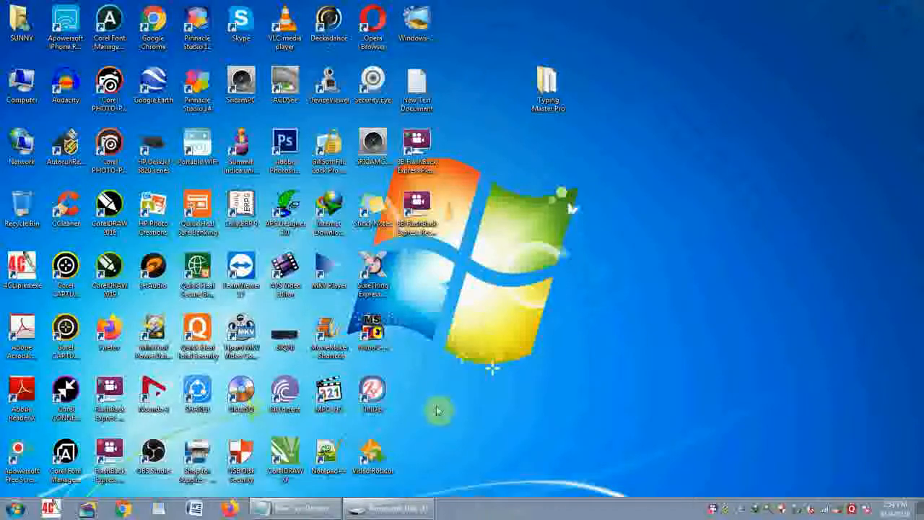
pyautogui.click(408, 509)
pyautogui.click(915, 8)
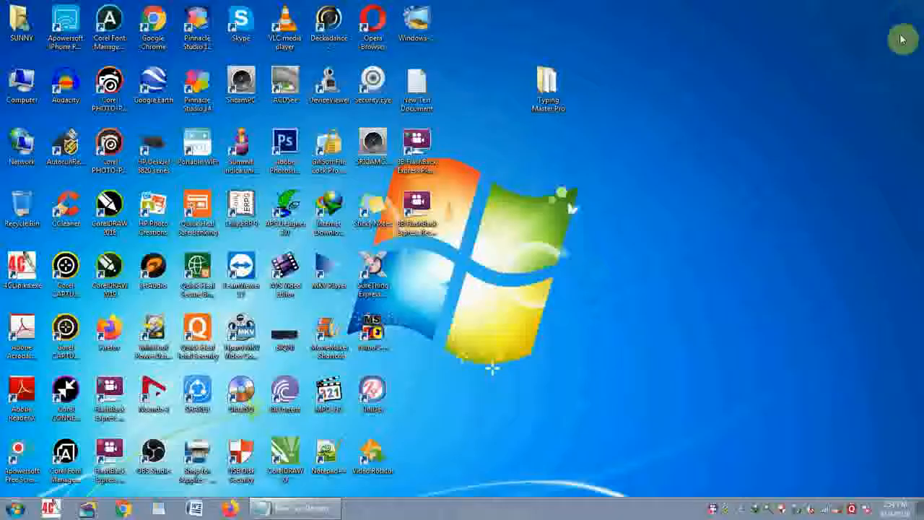